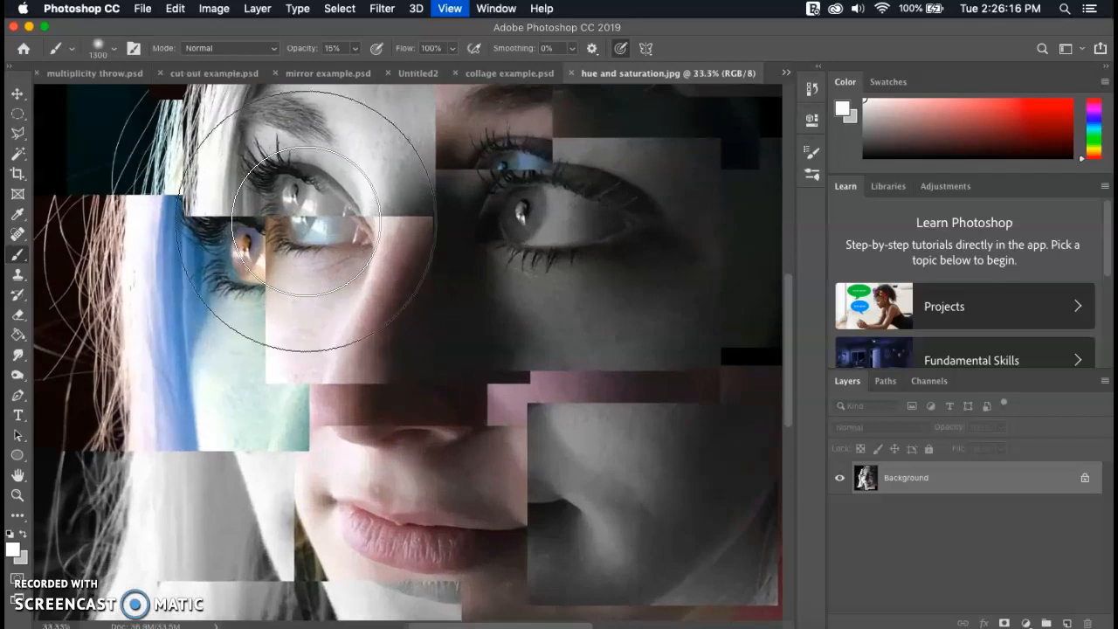
Step: Activate the Move tool and examine the recoloured and desaturated pieces across the finished hue and saturation.jpg collage
click(18, 93)
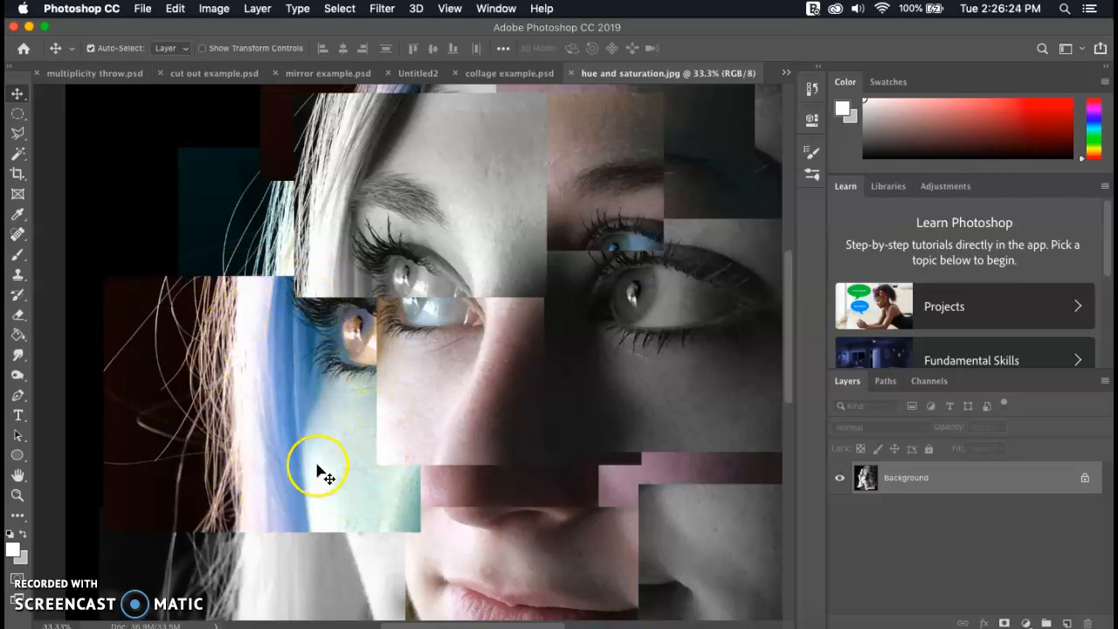
scroll(317, 466, down, 10)
scroll(318, 466, right, 5)
scroll(317, 463, up, 10)
scroll(316, 464, left, 5)
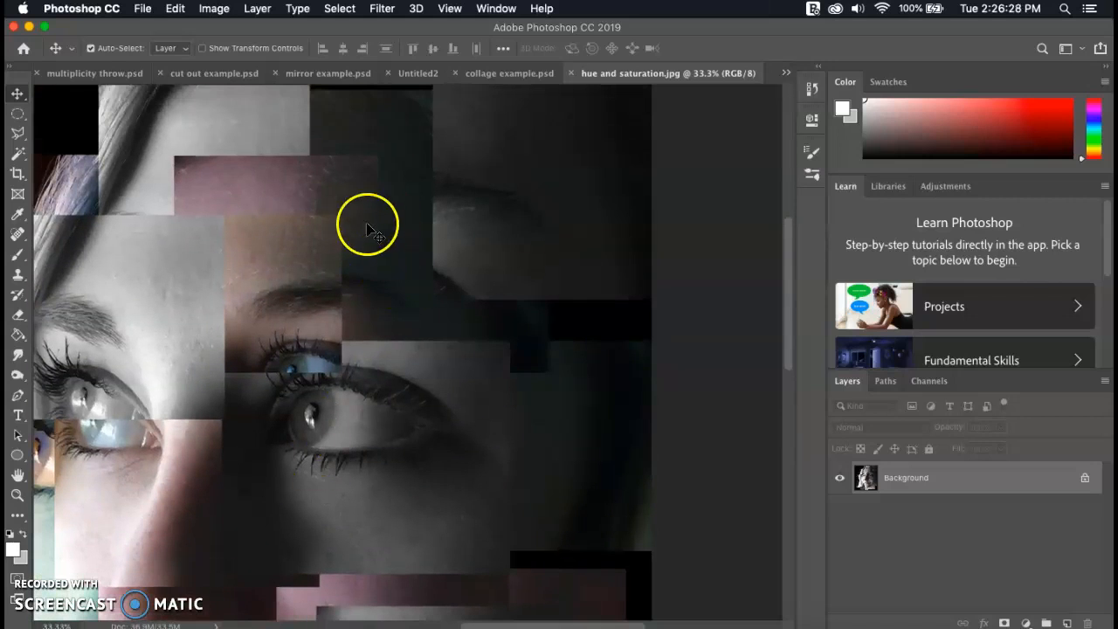
scroll(369, 214, down, 5)
scroll(369, 214, right, 1)
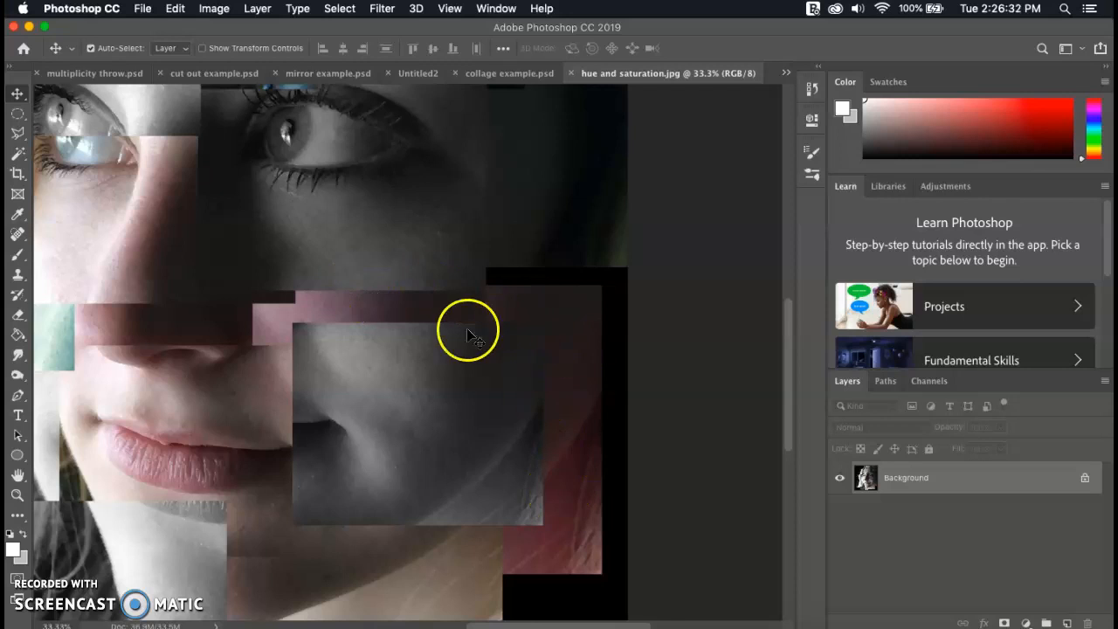
scroll(469, 324, down, 4)
scroll(370, 379, down, 1)
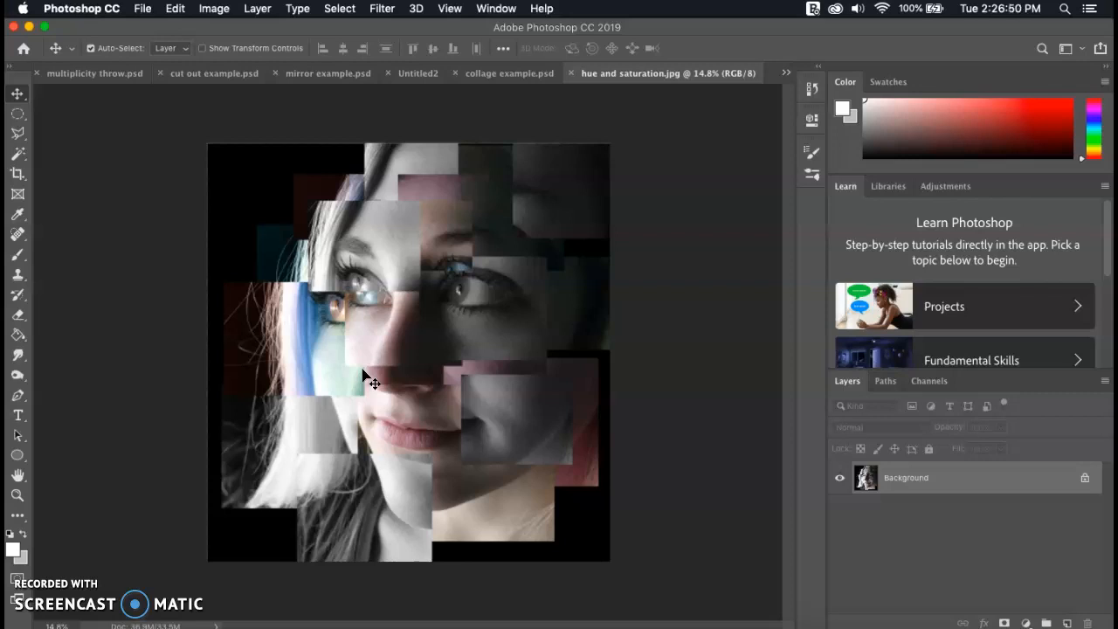
click(316, 377)
click(309, 362)
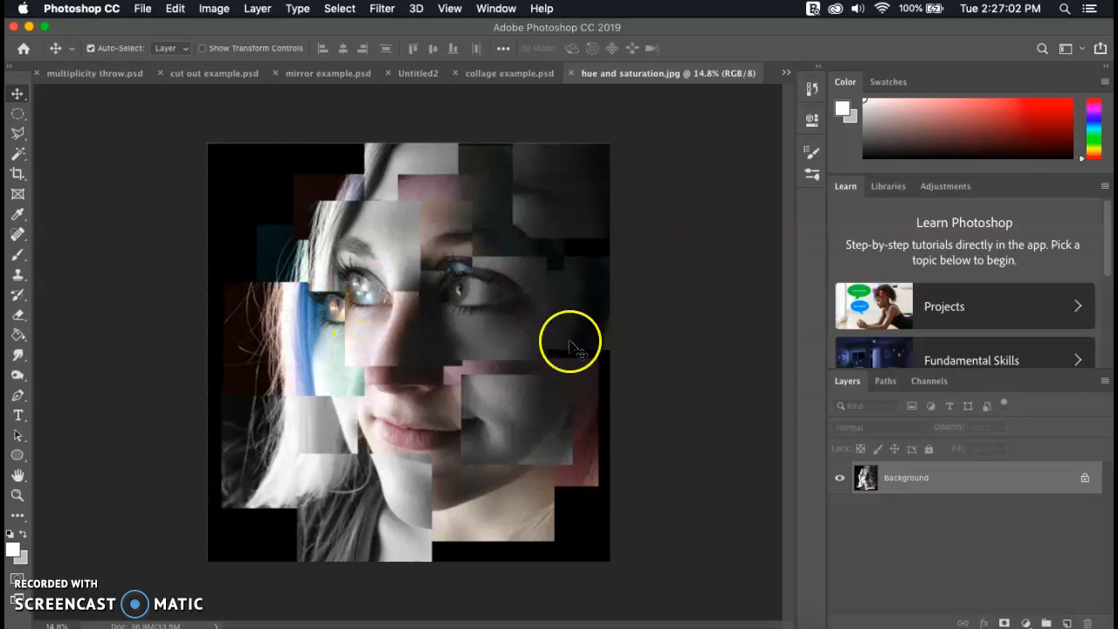
Step: Switch to the collage example.psd document and review its full stack of layers
click(515, 83)
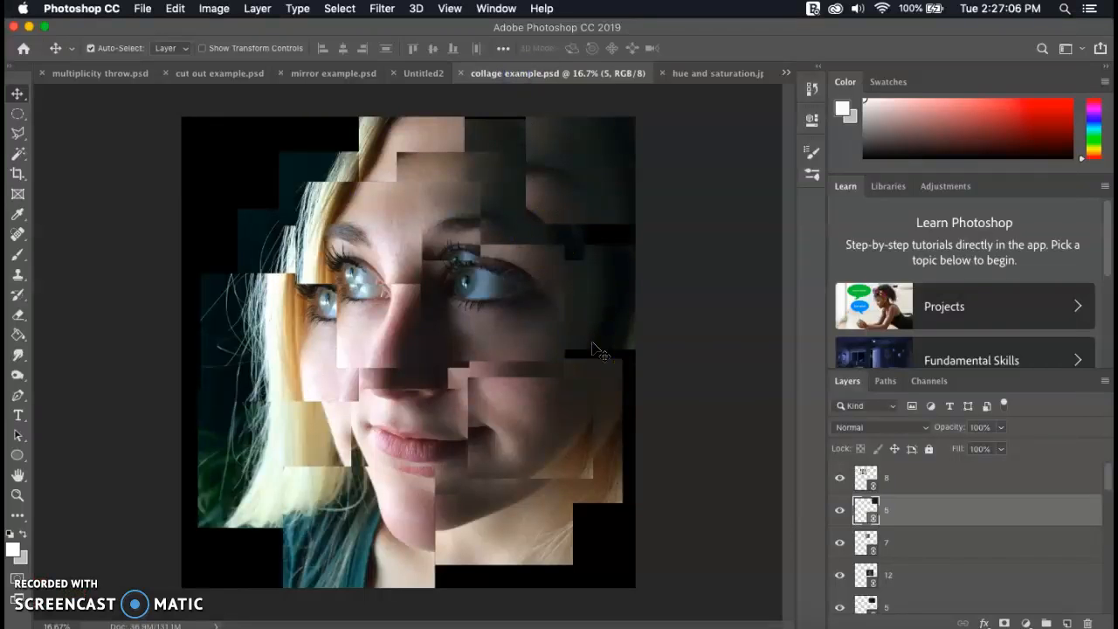
scroll(926, 514, down, 5)
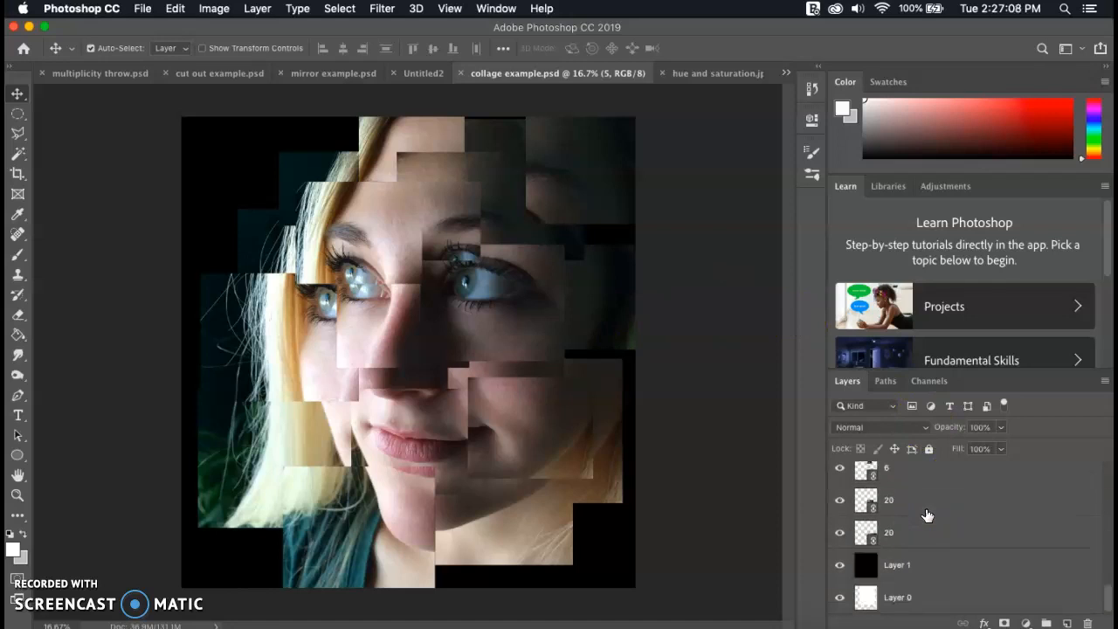
scroll(928, 515, up, 5)
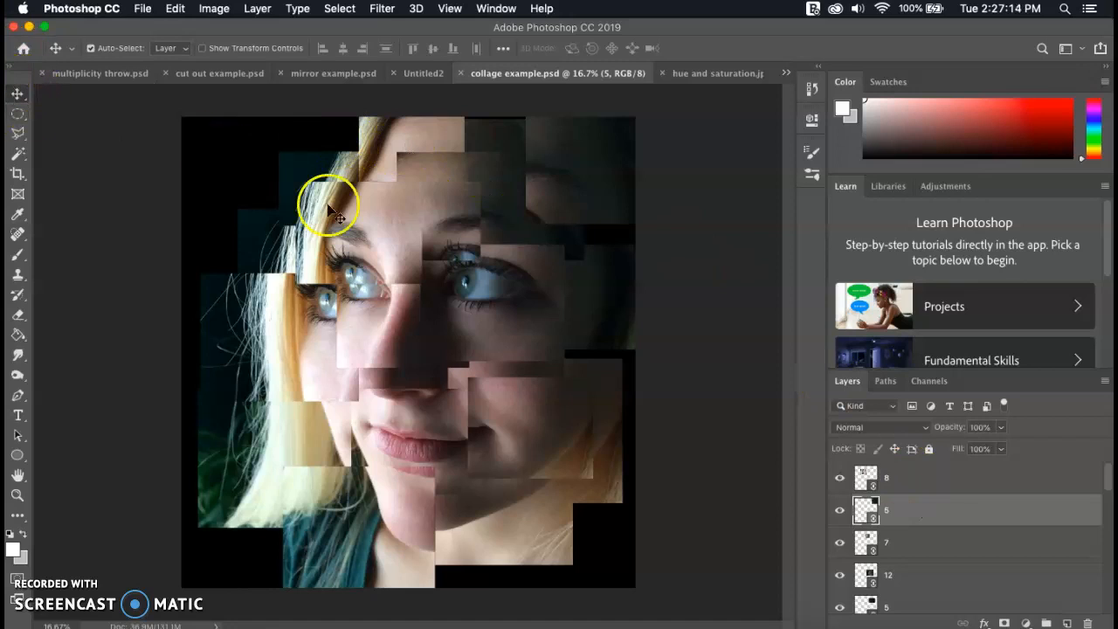
Step: Select the eye piece on layer 12 and set its hue to -180 in a Hue/Saturation adjustment
click(465, 340)
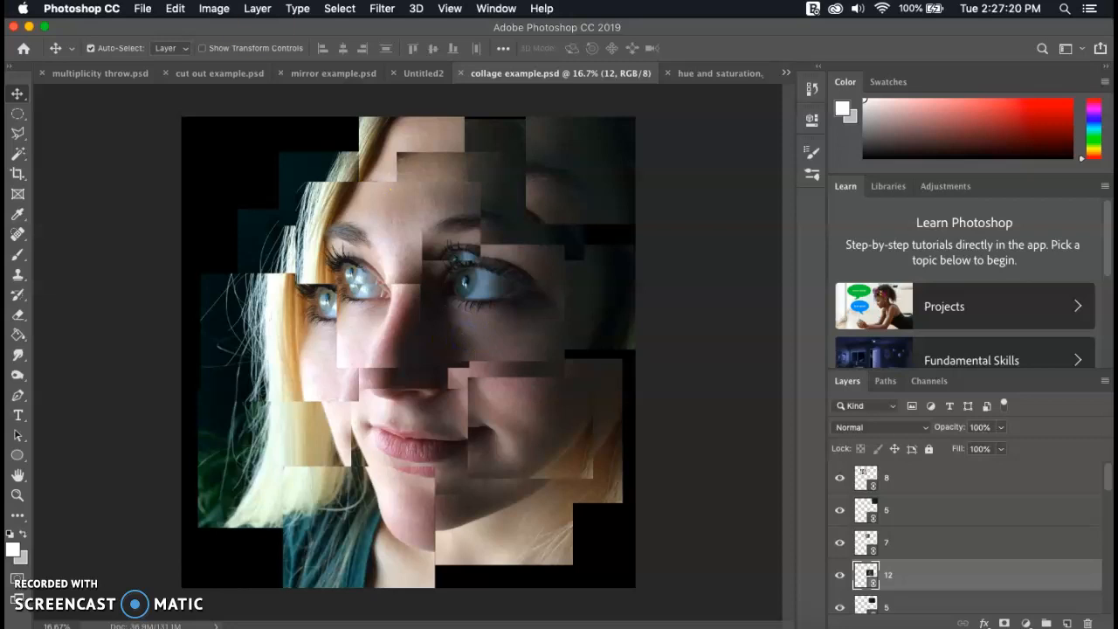
click(256, 9)
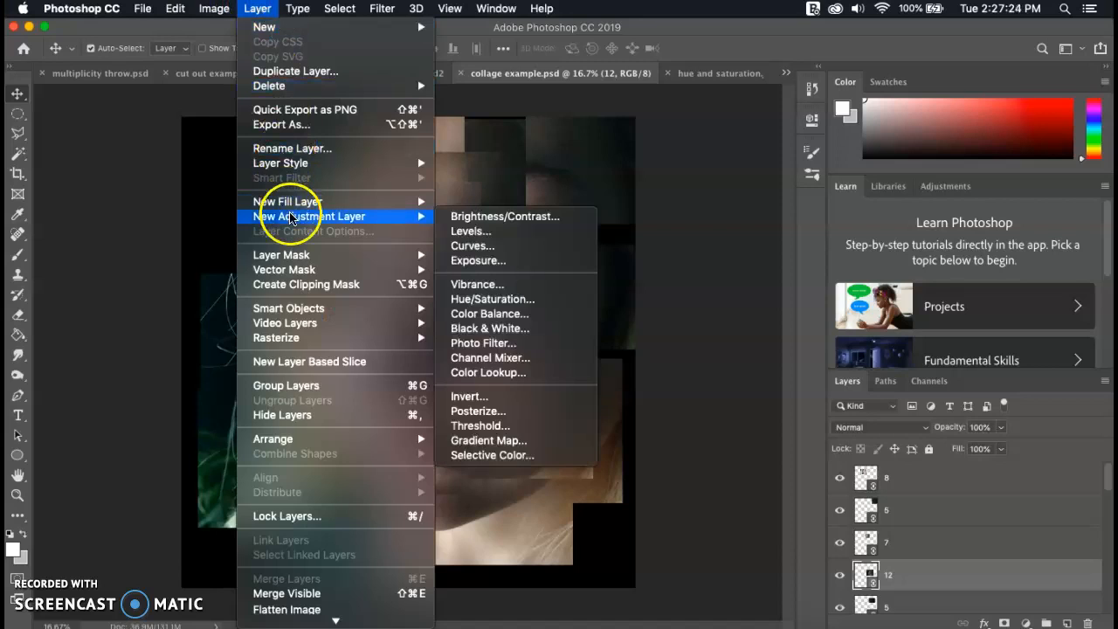
mouse_move(214, 9)
mouse_move(249, 49)
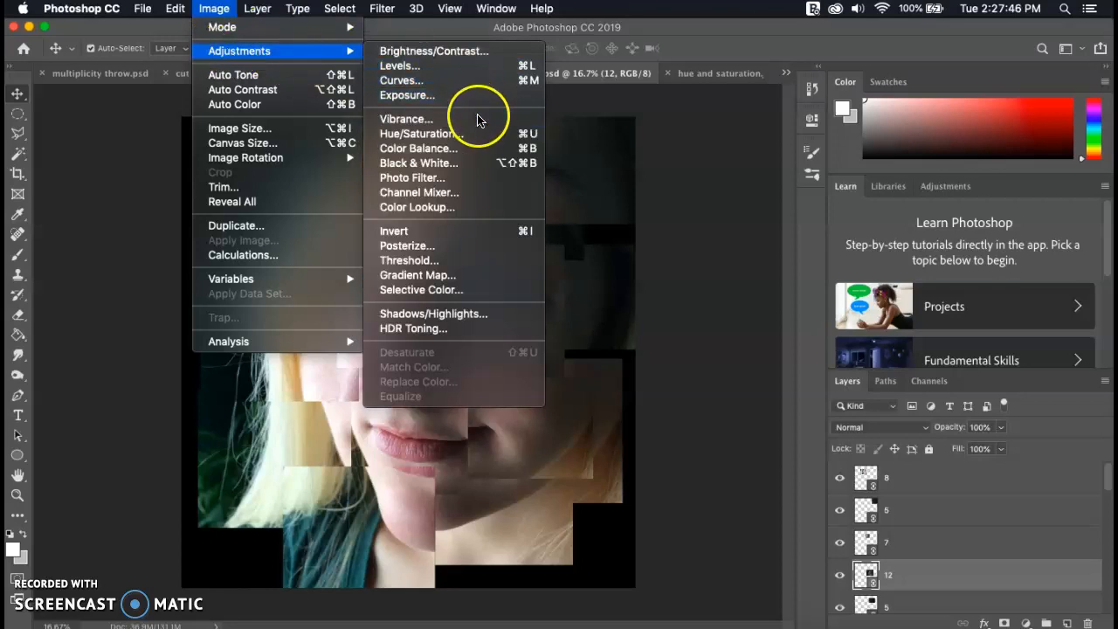
click(492, 137)
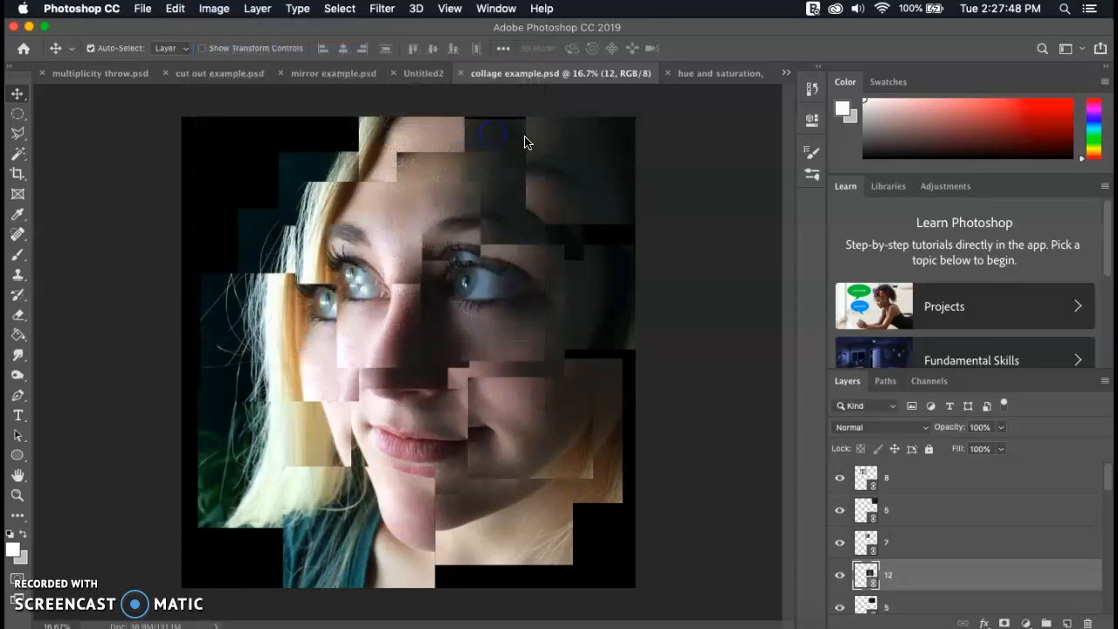
drag(716, 208, 714, 144)
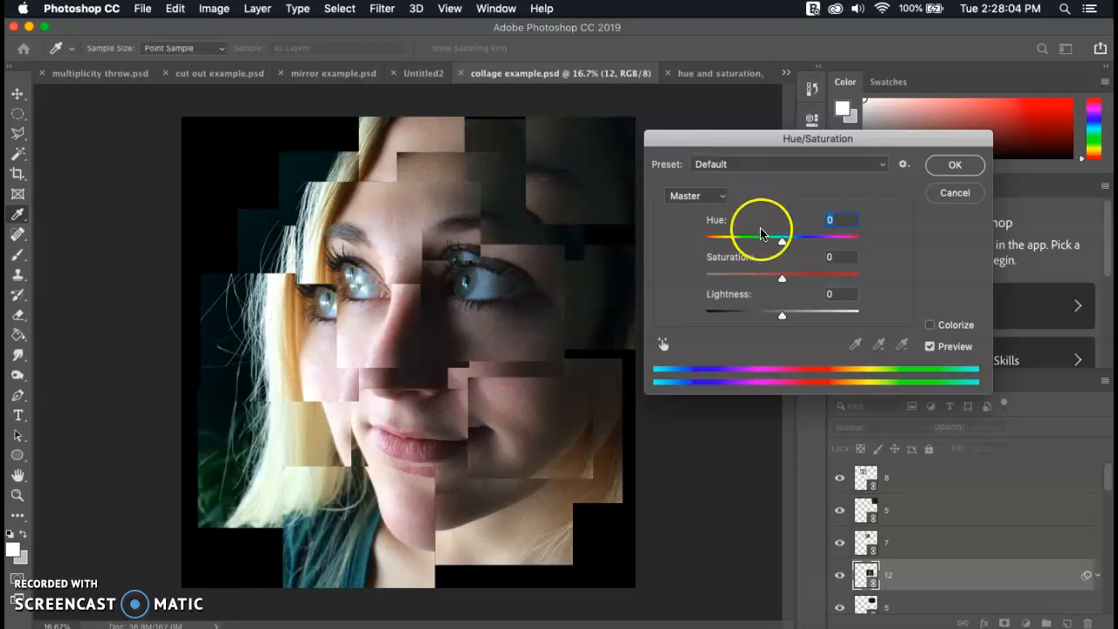
drag(782, 241, 839, 236)
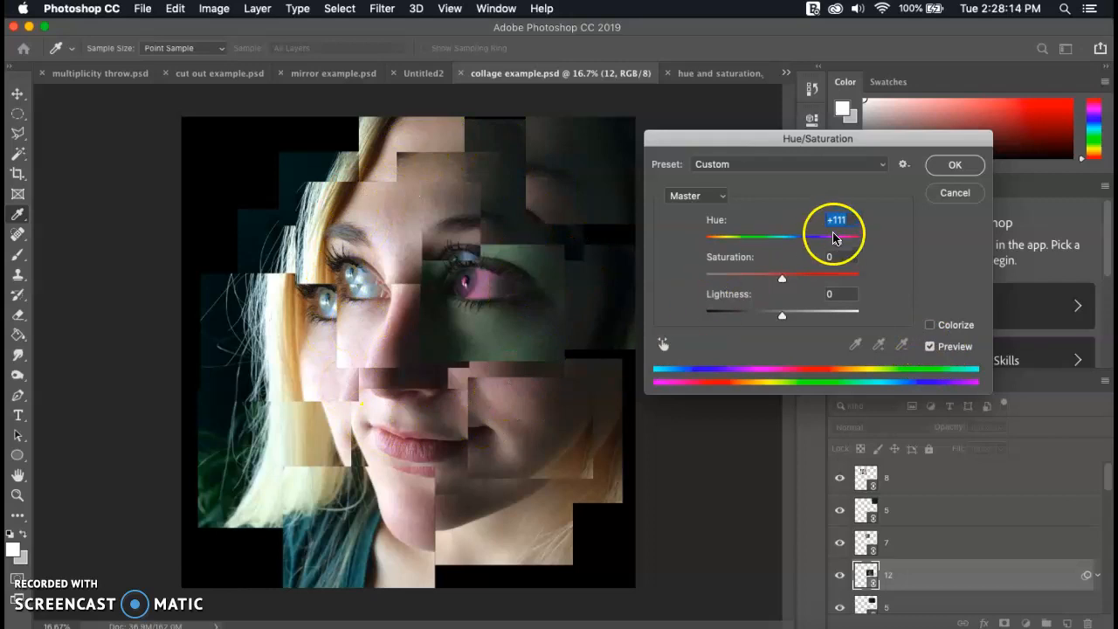
drag(837, 244, 699, 244)
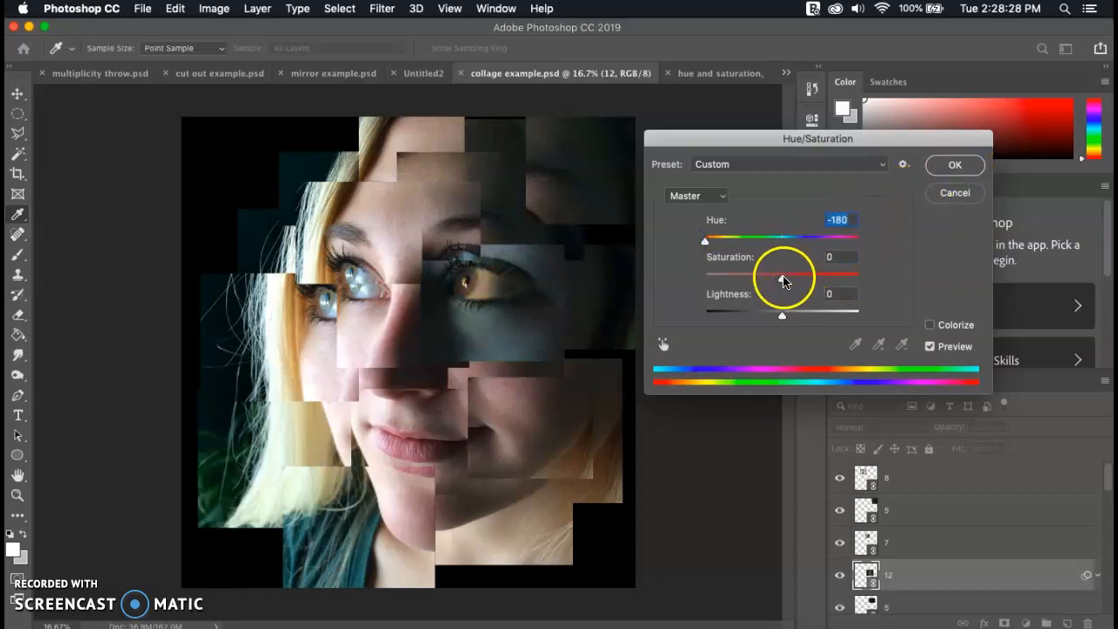
Step: Set layer 12's lightness to +8 and saturation to +19, and apply the Hue/Saturation adjustment
mouse_move(782, 315)
mouse_down()
mouse_move(805, 315)
mouse_move(789, 318)
mouse_up()
mouse_move(782, 278)
mouse_down()
mouse_move(857, 284)
mouse_move(710, 279)
mouse_move(797, 284)
mouse_up()
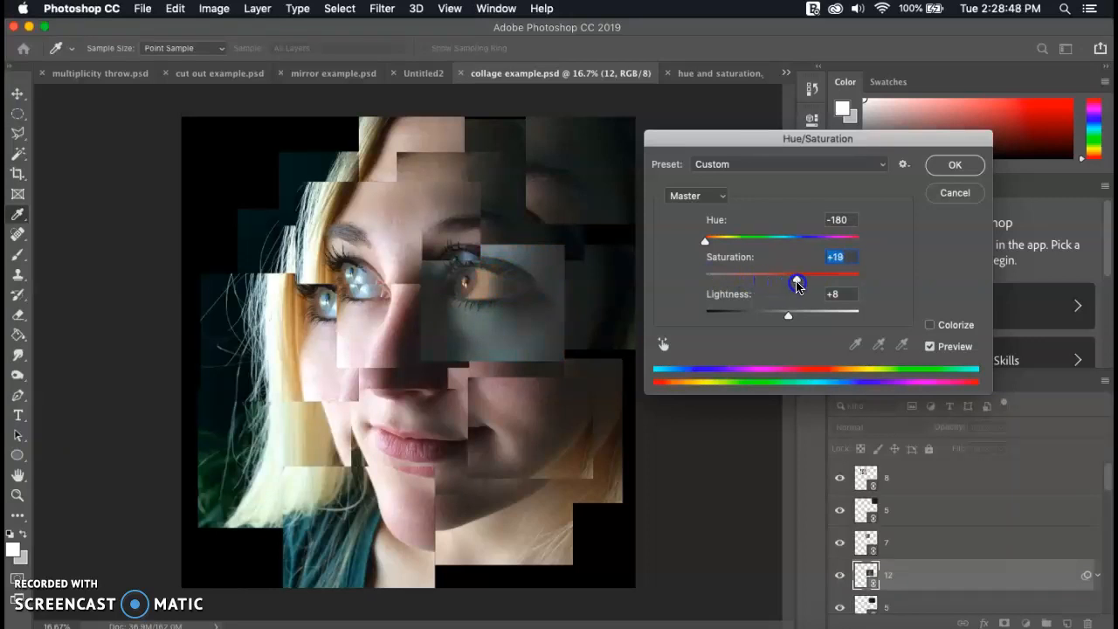
click(955, 165)
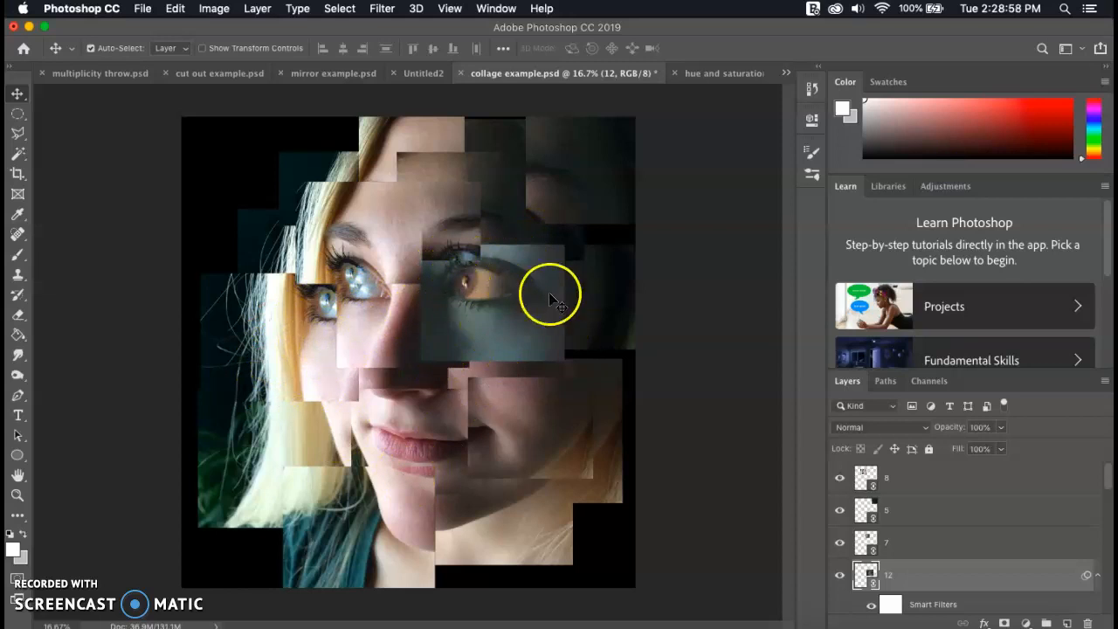
Step: Apply a Hue/Saturation adjustment to the hair-and-eye piece on layer 10 with hue -180 and saturation about +6
click(316, 378)
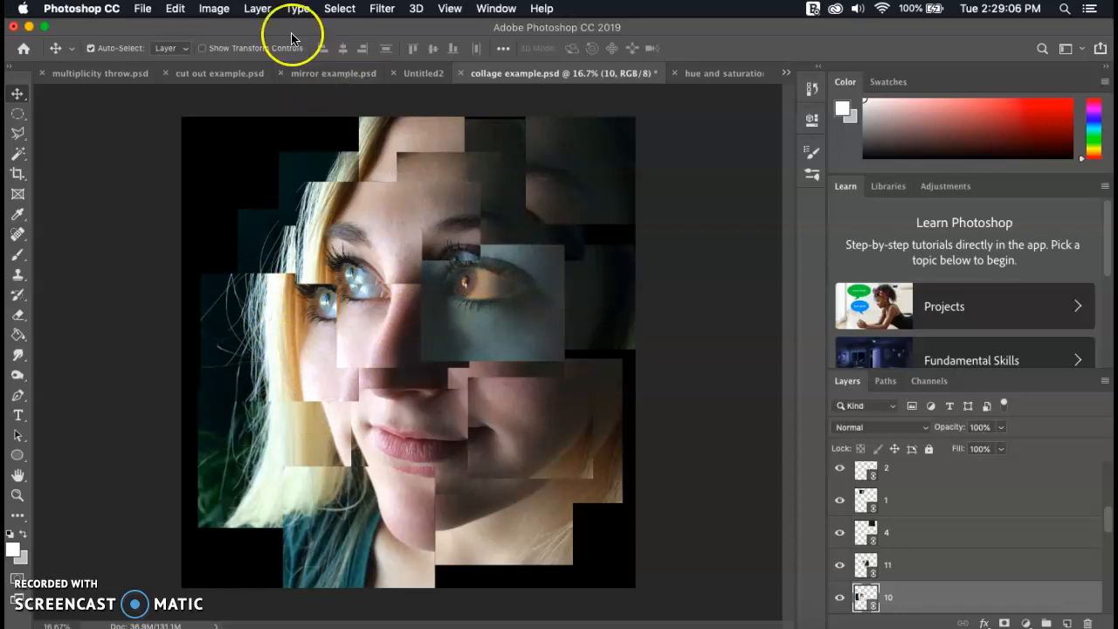
click(219, 11)
mouse_move(235, 54)
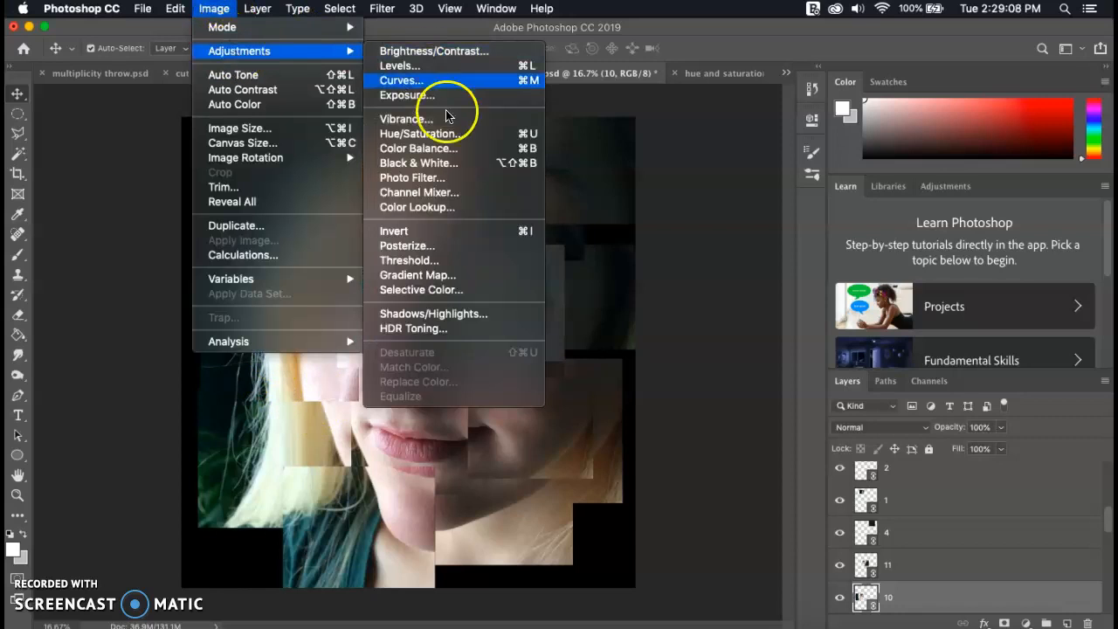
click(450, 138)
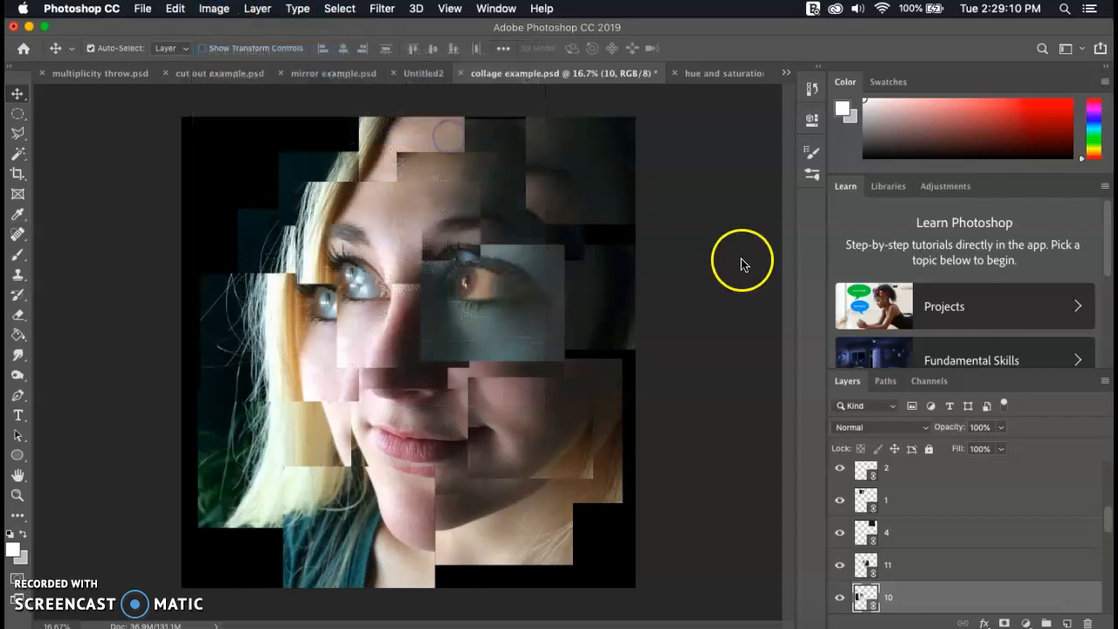
drag(782, 241, 709, 246)
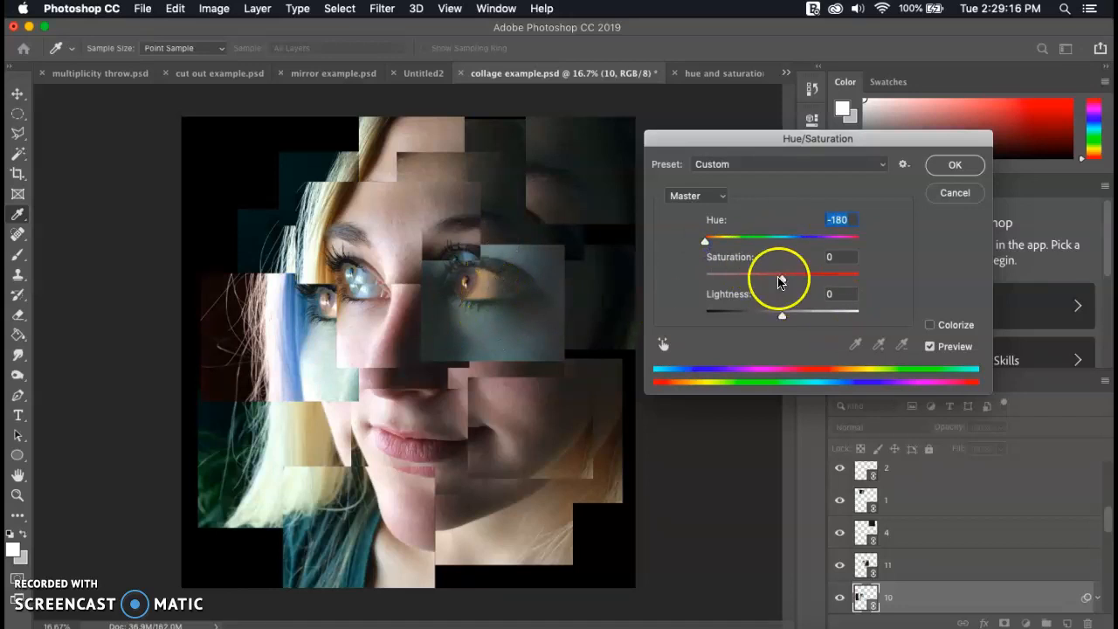
drag(784, 282, 785, 283)
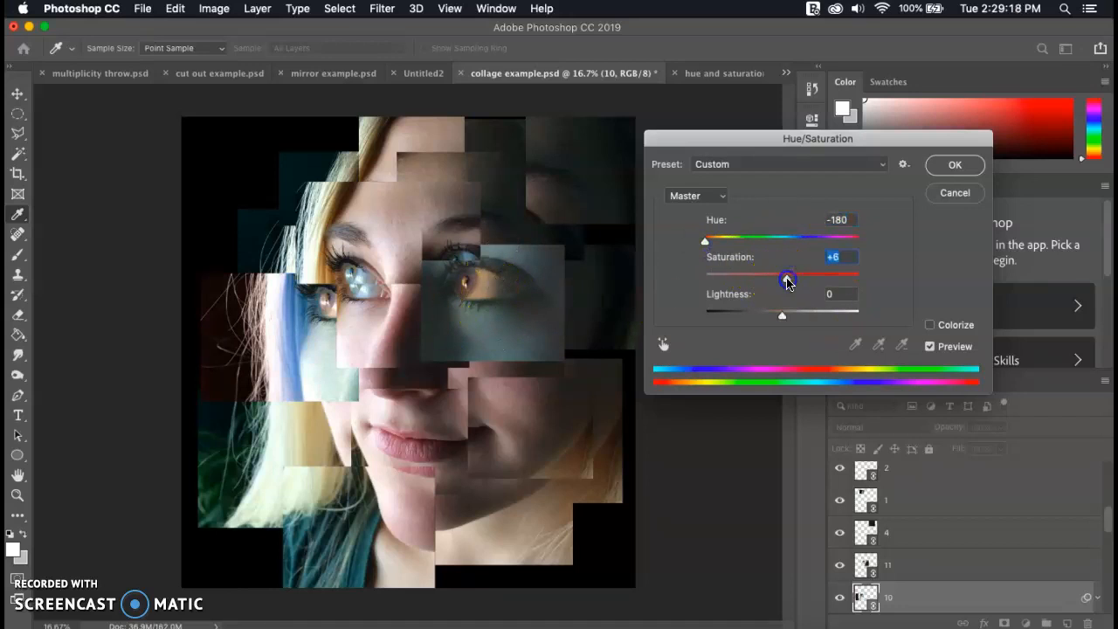
click(955, 165)
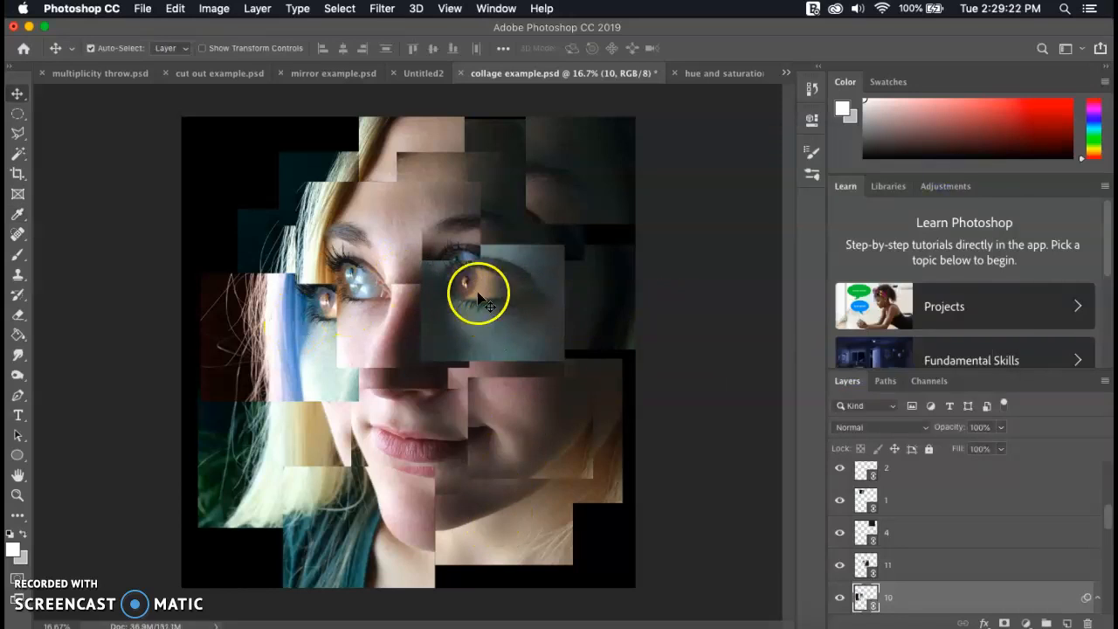
Step: Apply a Hue/Saturation adjustment with hue -180 to the neck piece on layer 23
click(506, 518)
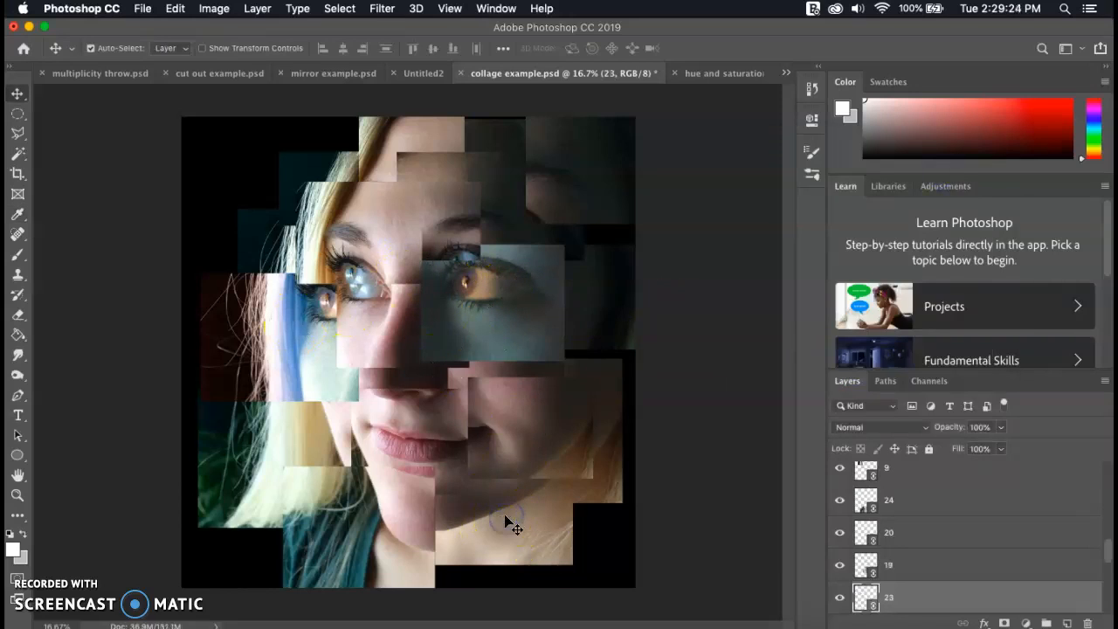
click(503, 536)
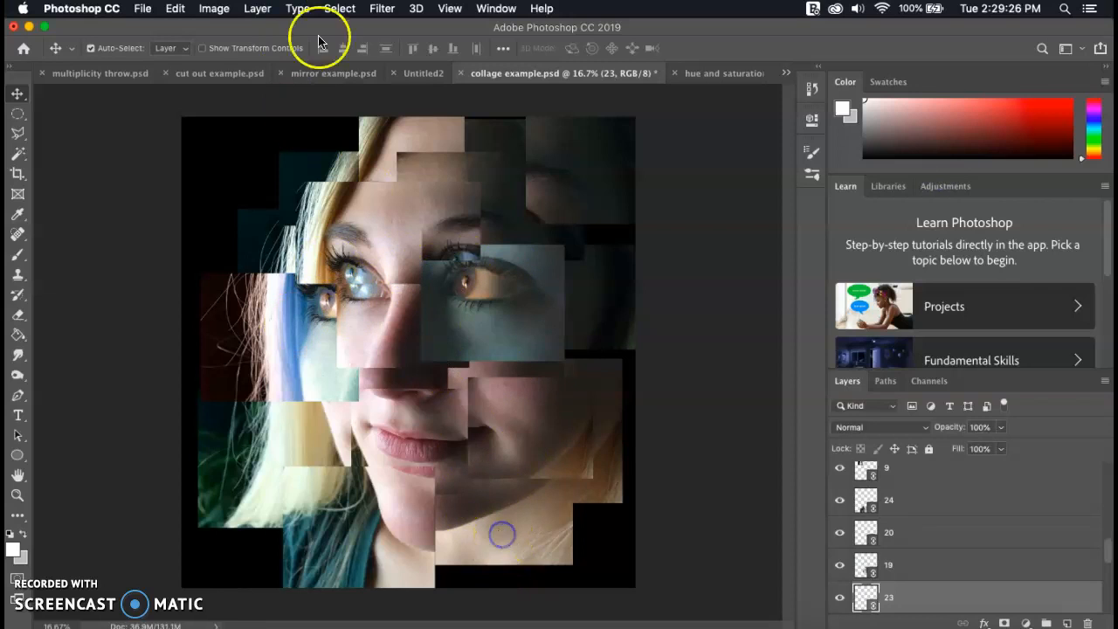
click(214, 8)
mouse_move(245, 51)
click(431, 137)
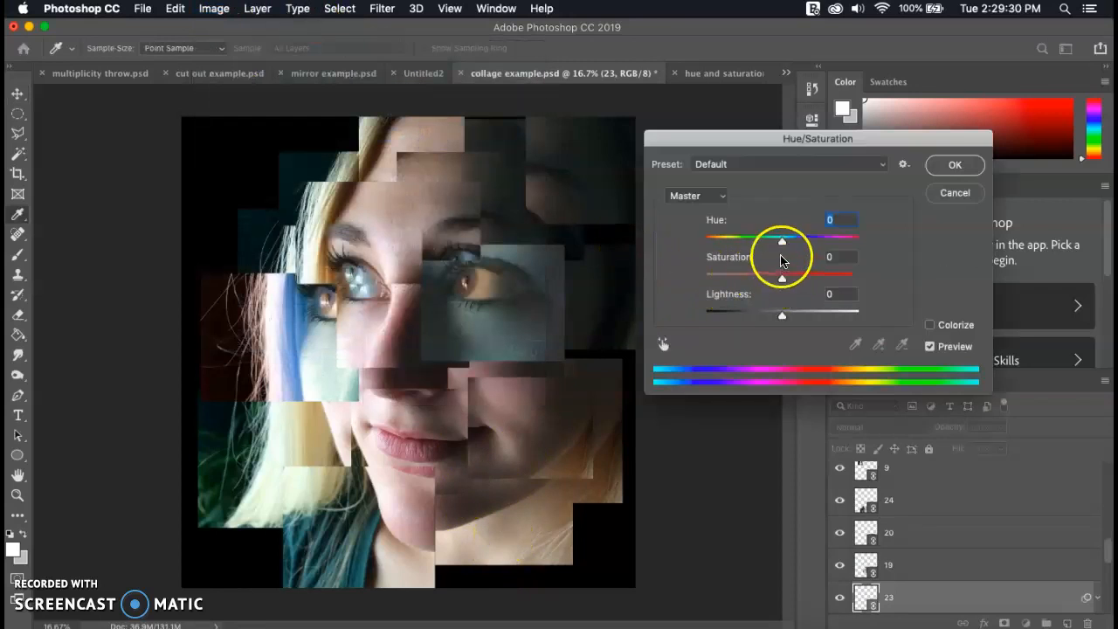
drag(784, 247, 708, 248)
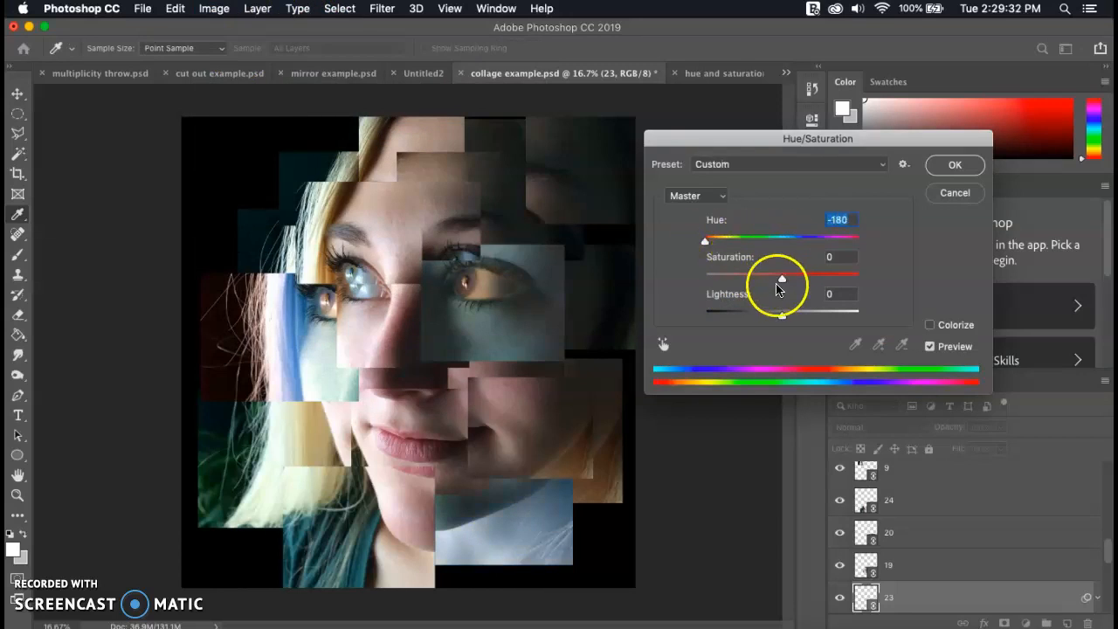
click(962, 167)
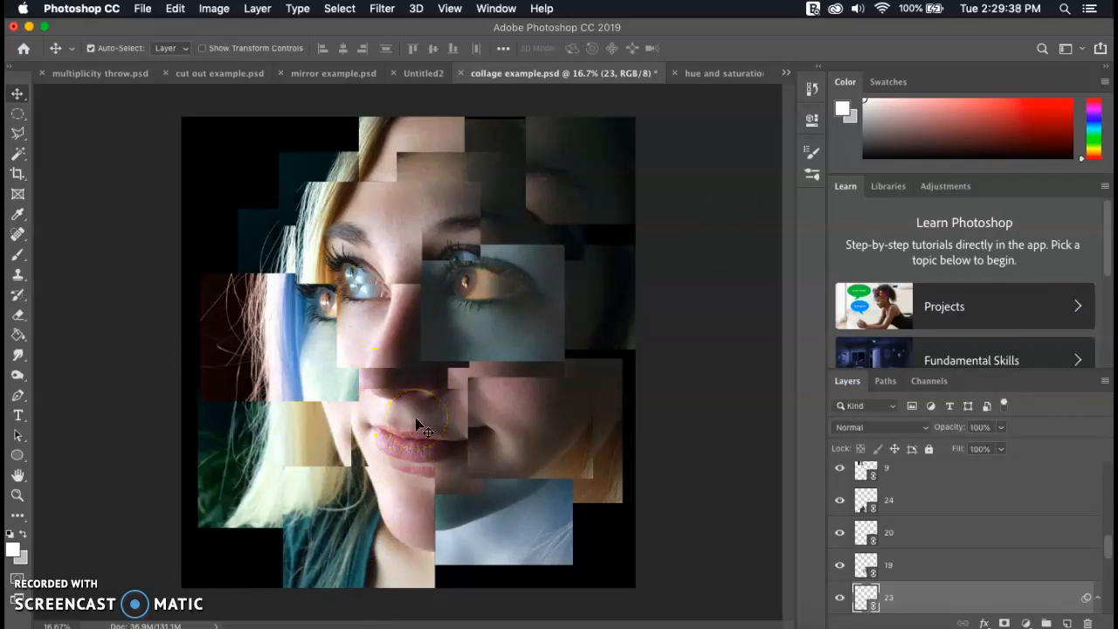
Step: Turn the forehead-and-eye piece on layer 8 black and white with a Hue/Saturation adjustment at saturation -100
click(383, 258)
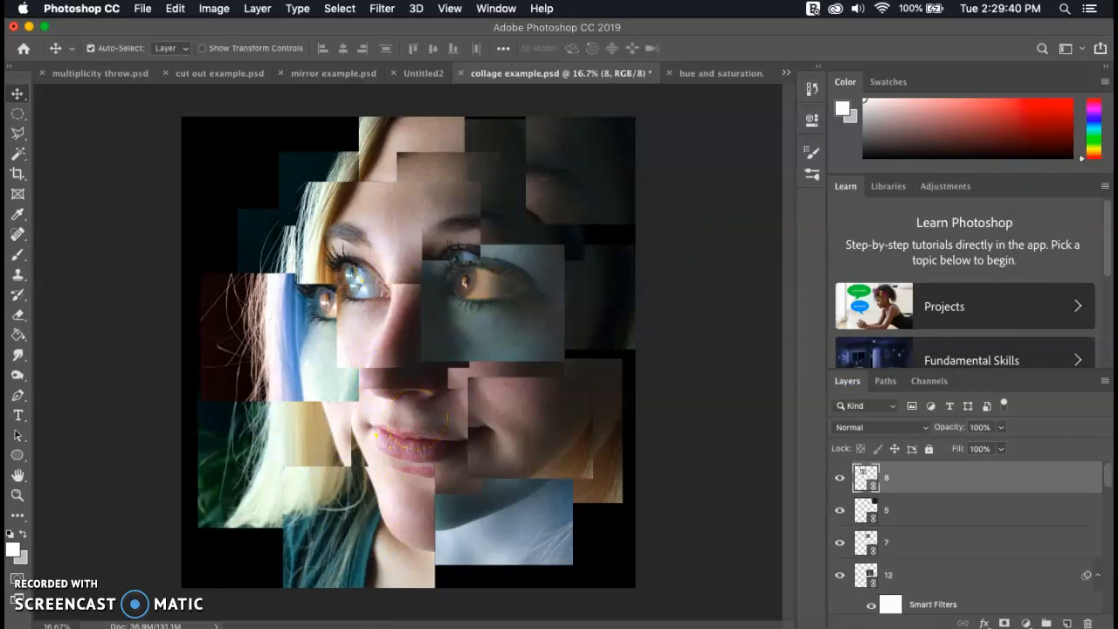
click(214, 8)
mouse_move(236, 51)
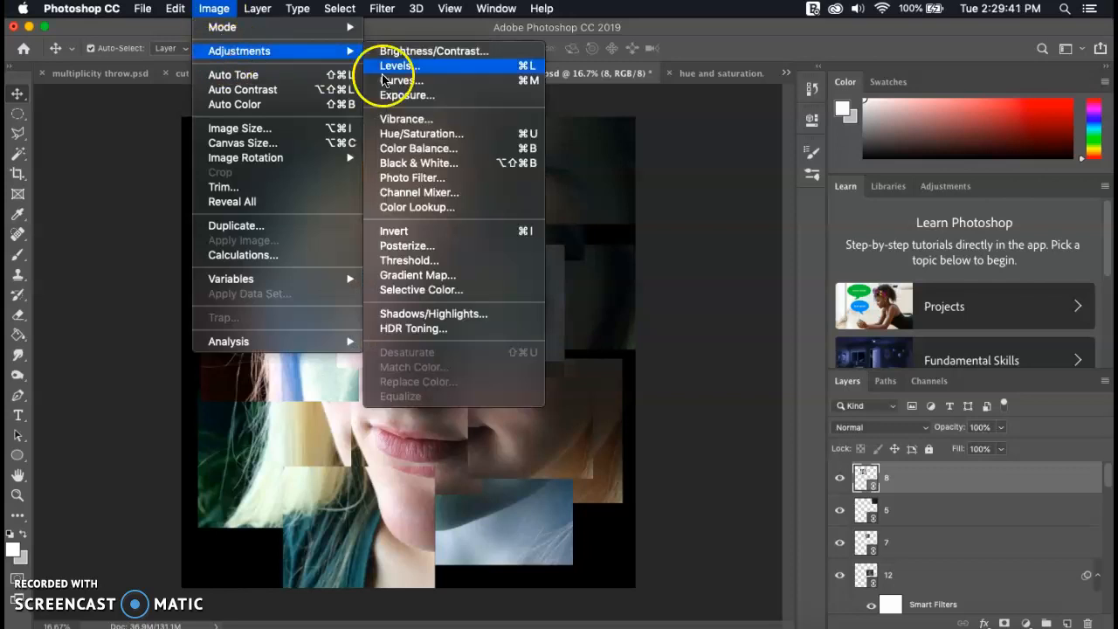
click(419, 134)
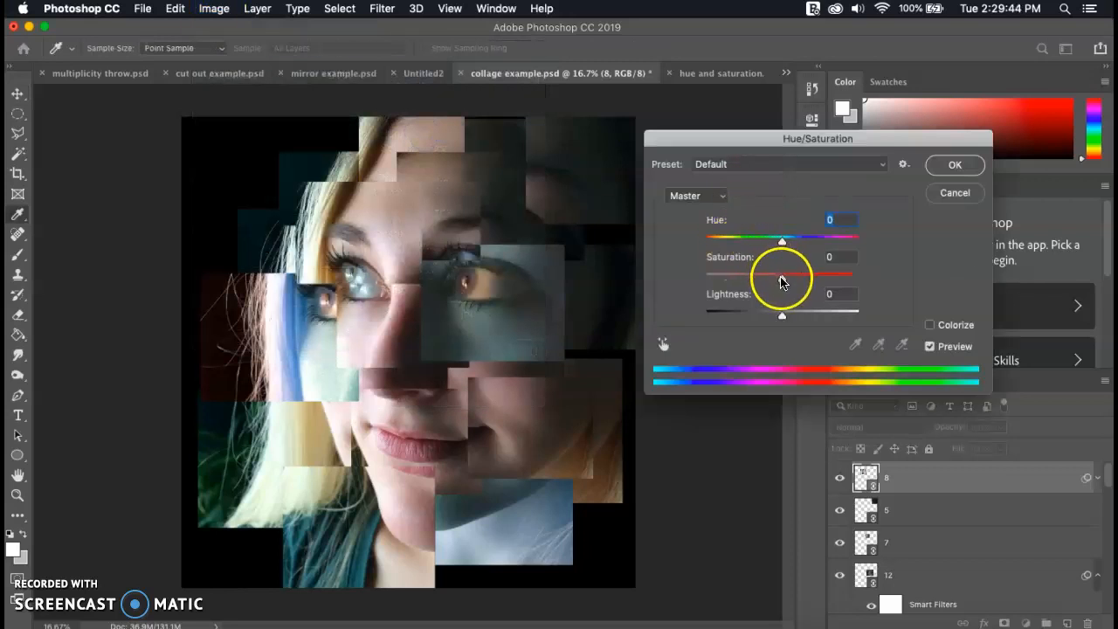
drag(782, 280, 660, 289)
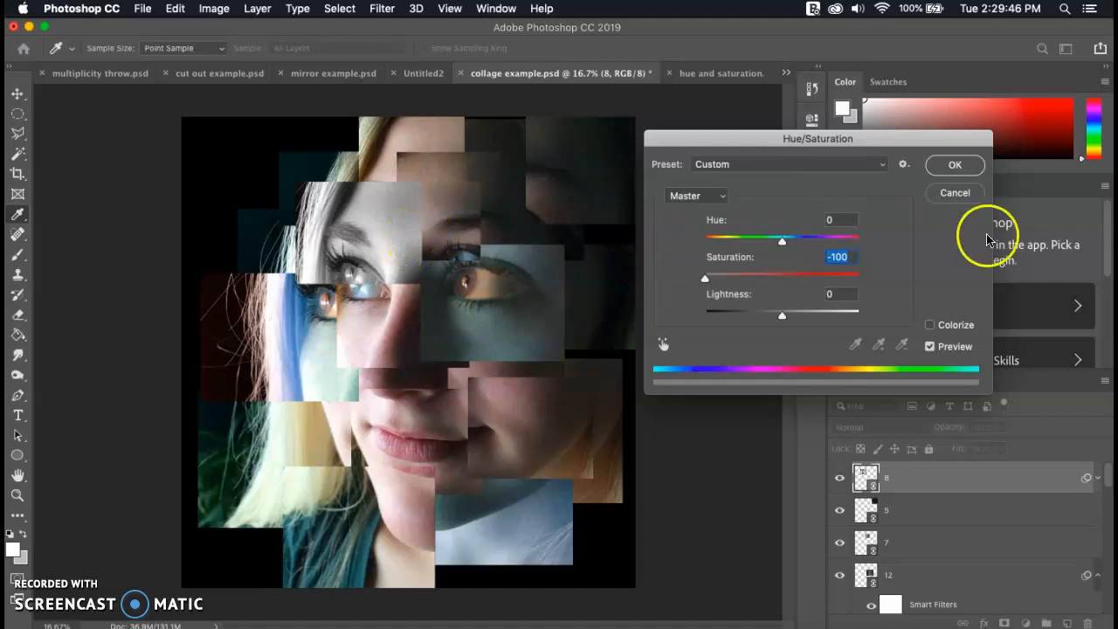
click(956, 165)
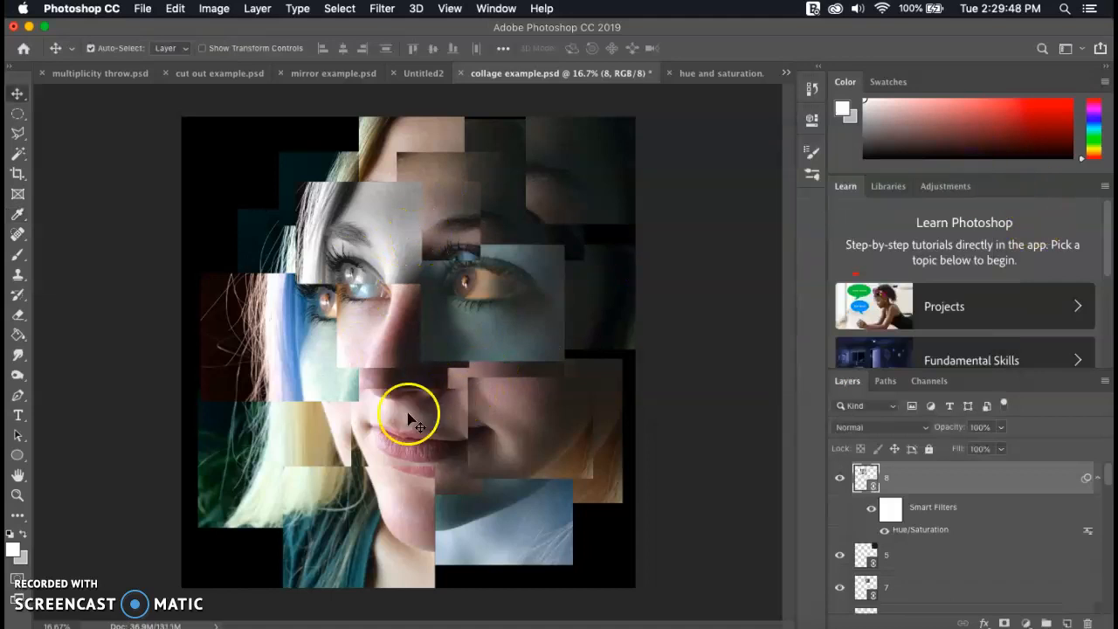
Step: Turn the nose-and-mouth piece on layer 19 black and white with a Hue/Saturation adjustment at saturation -100
click(434, 421)
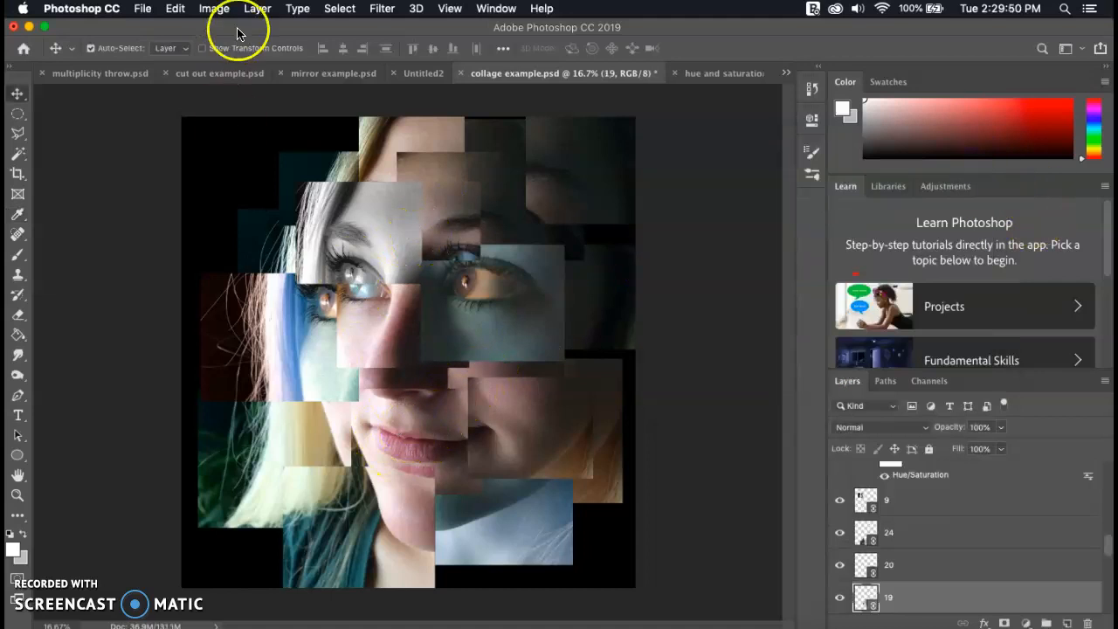
click(214, 8)
mouse_move(247, 50)
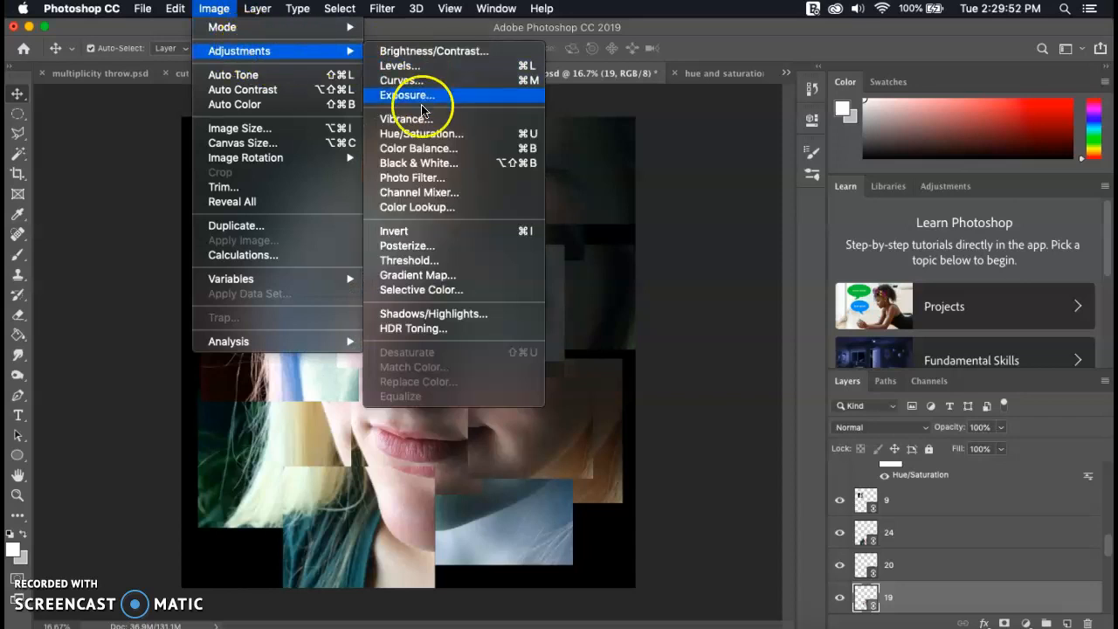
click(416, 136)
drag(781, 278, 697, 280)
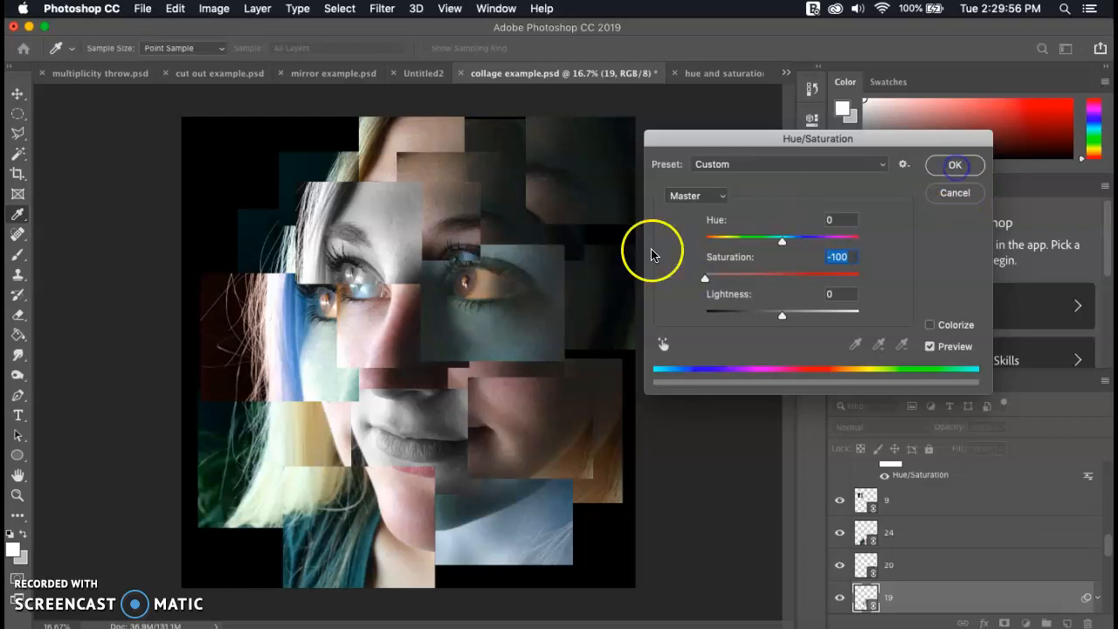
Step: Desaturate the dark upper-right forehead piece on layer 5 with a Hue/Saturation adjustment at saturation -100
click(592, 187)
click(215, 9)
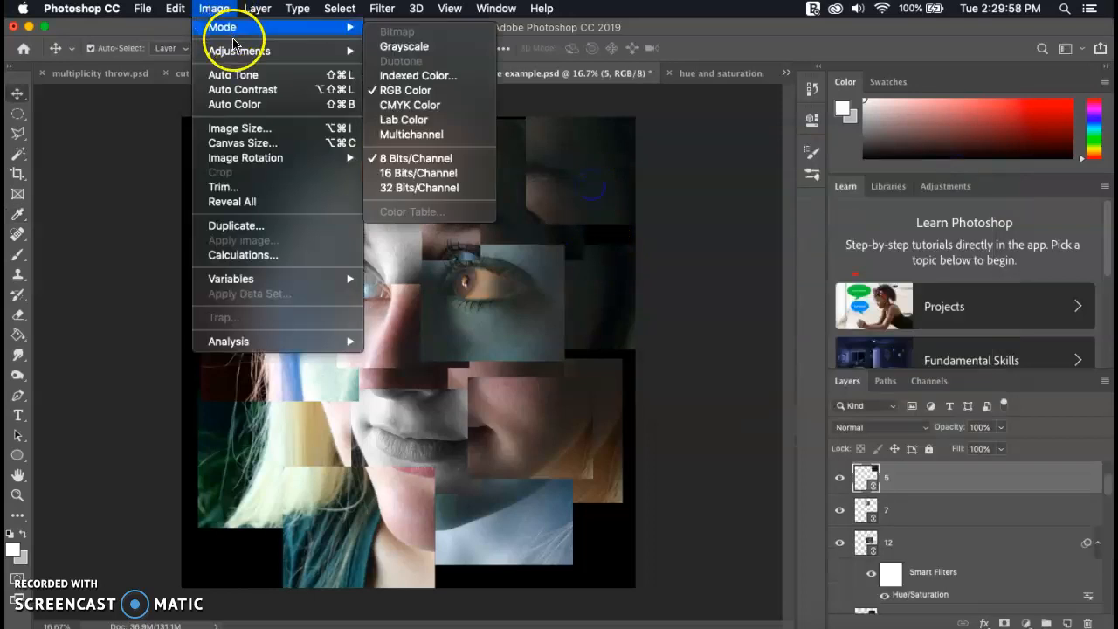
mouse_move(234, 51)
click(417, 134)
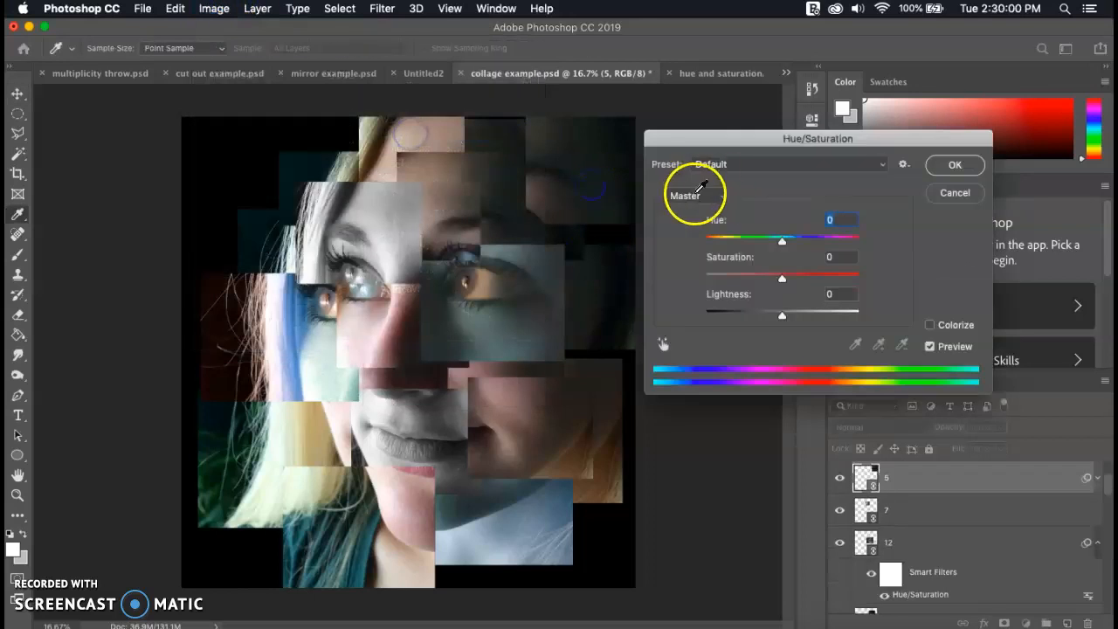
drag(782, 278, 709, 276)
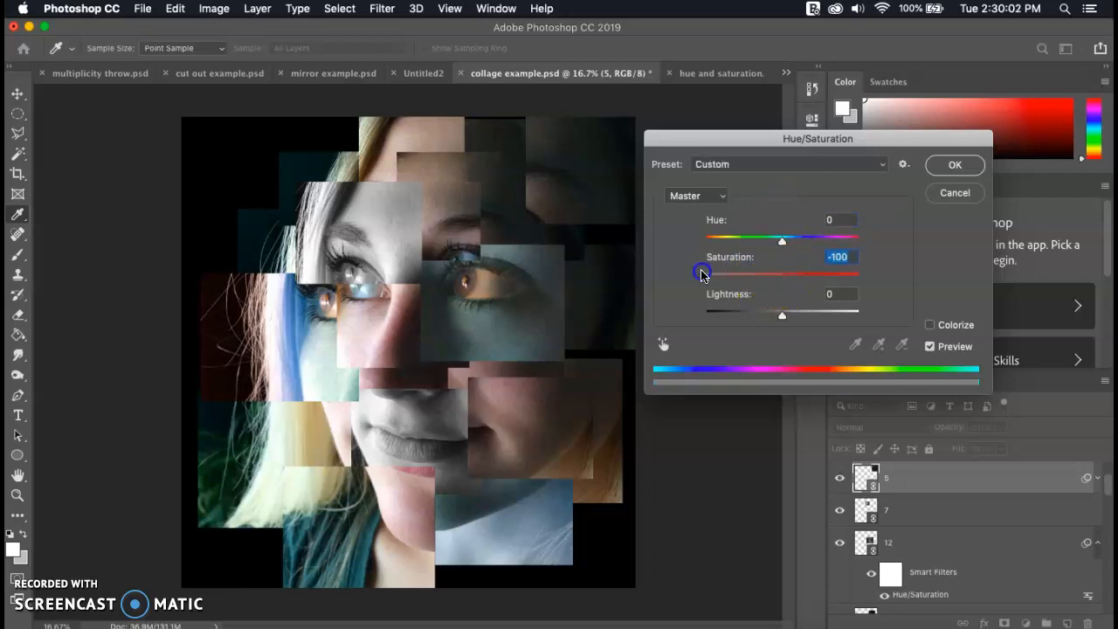
click(955, 165)
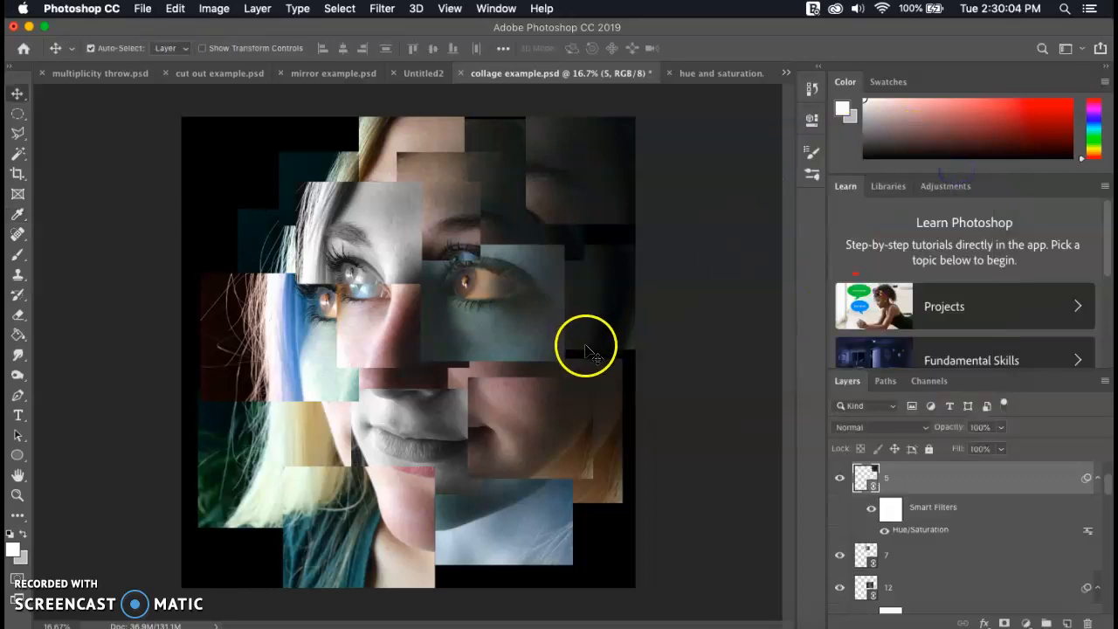
Step: Tint the cheek piece on layer 20 yellow-green with a Hue/Saturation adjustment at hue about +40
click(560, 434)
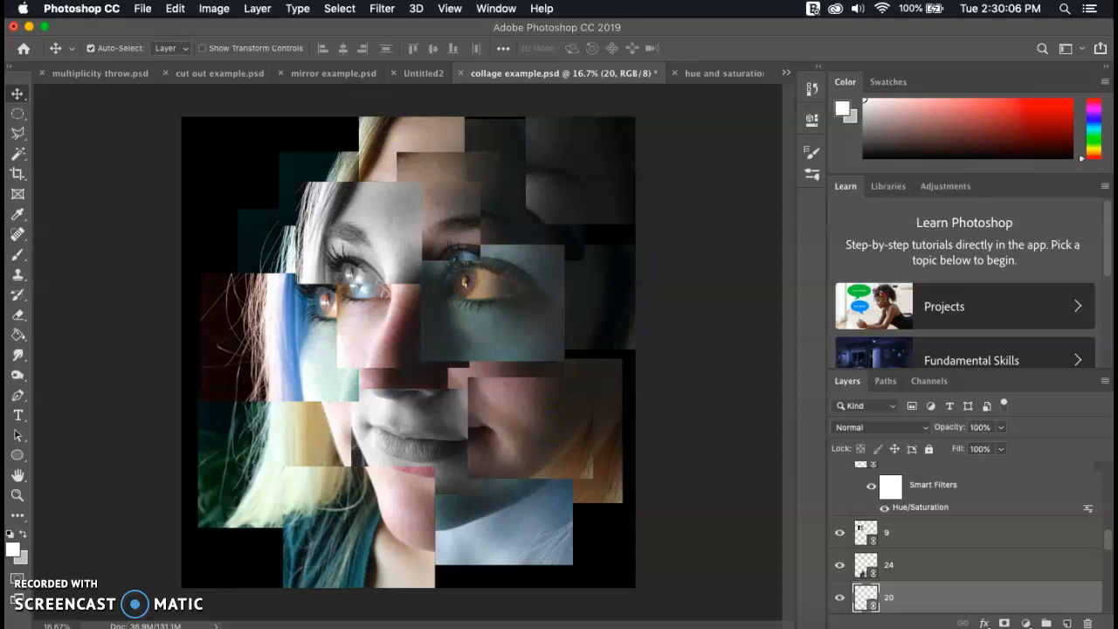
click(214, 8)
mouse_move(238, 51)
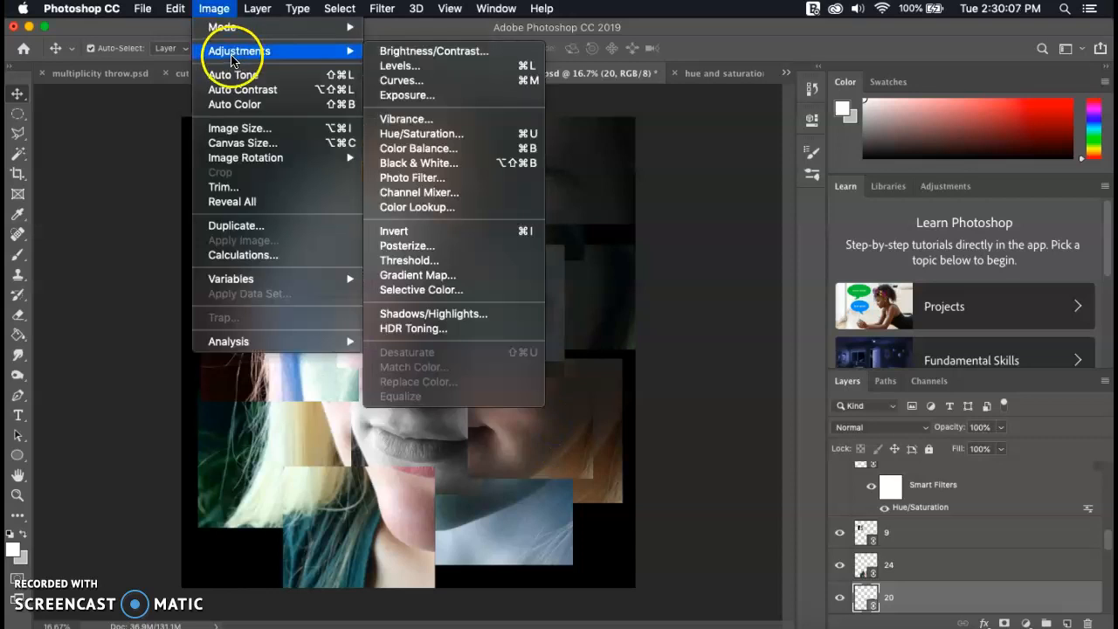
click(423, 134)
drag(782, 247, 810, 245)
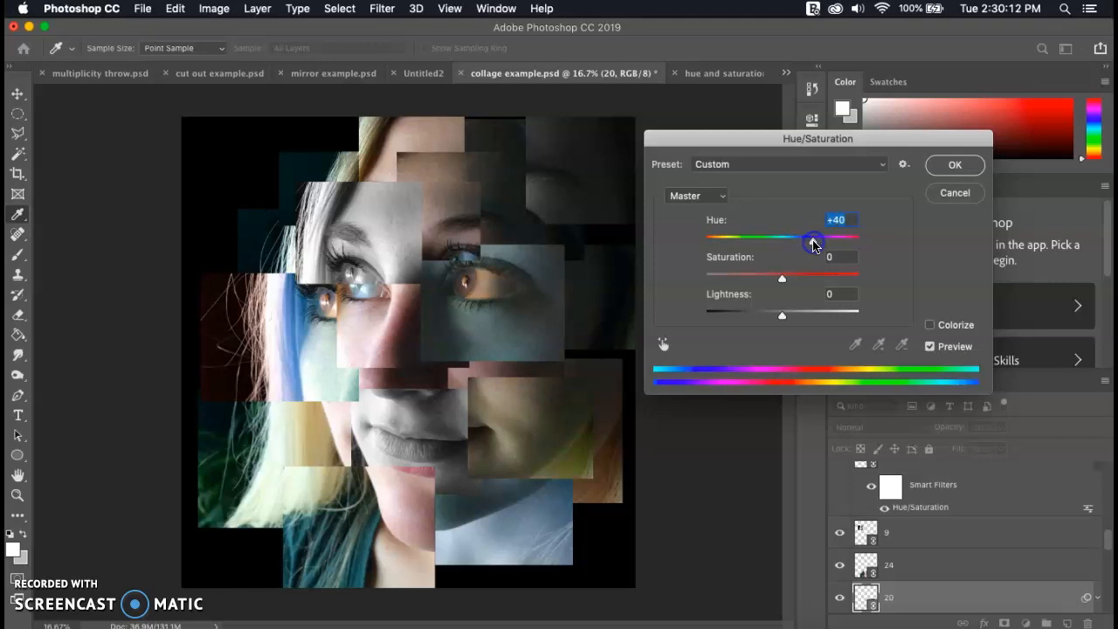
click(942, 166)
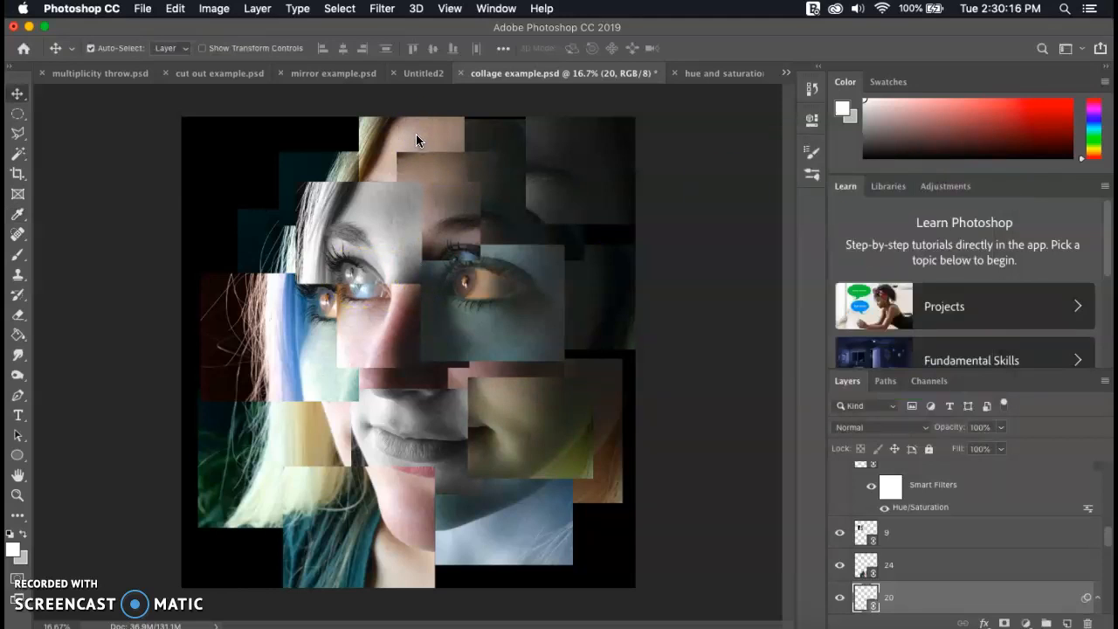
Step: Shift the topmost forehead-and-hair piece on layer 2 to a green tint by raising its hue with a Hue/Saturation adjustment
click(213, 8)
mouse_move(223, 51)
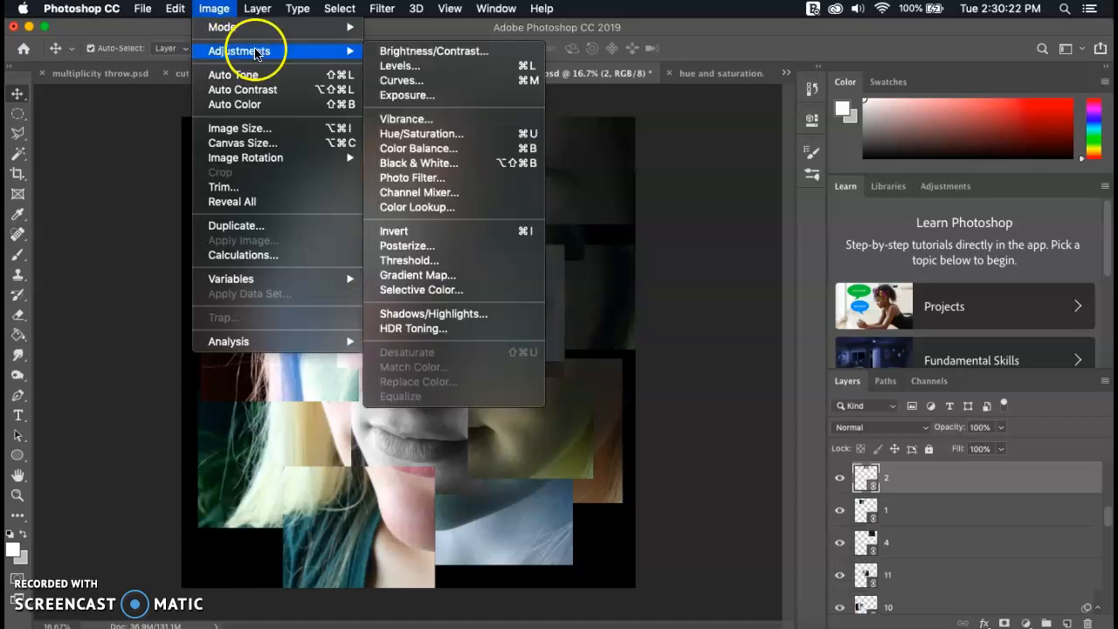
click(421, 137)
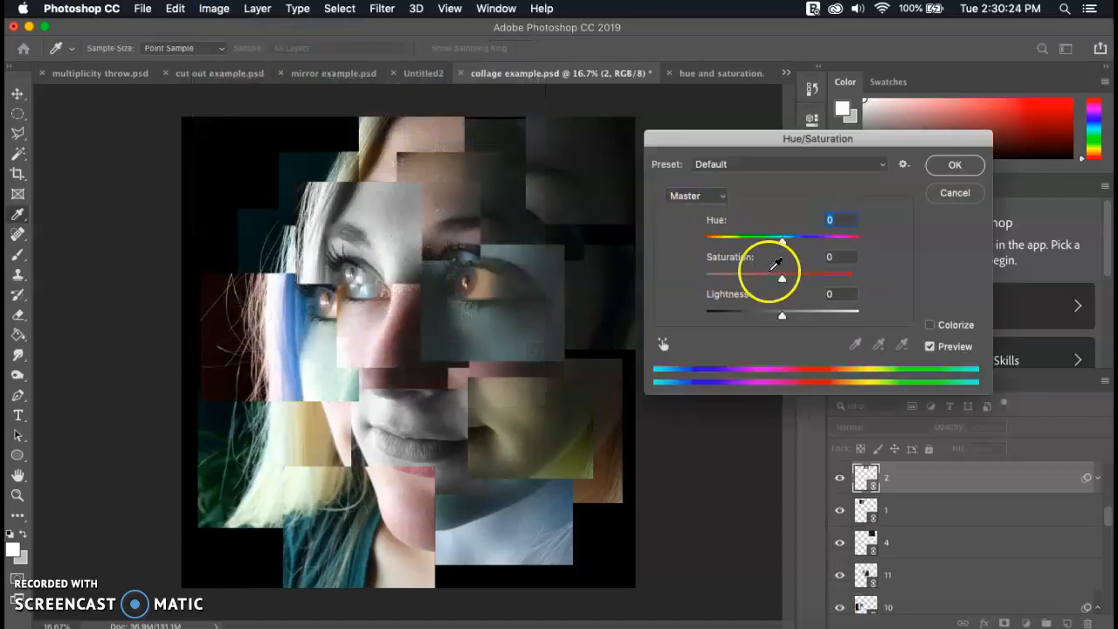
drag(782, 241, 820, 241)
click(956, 163)
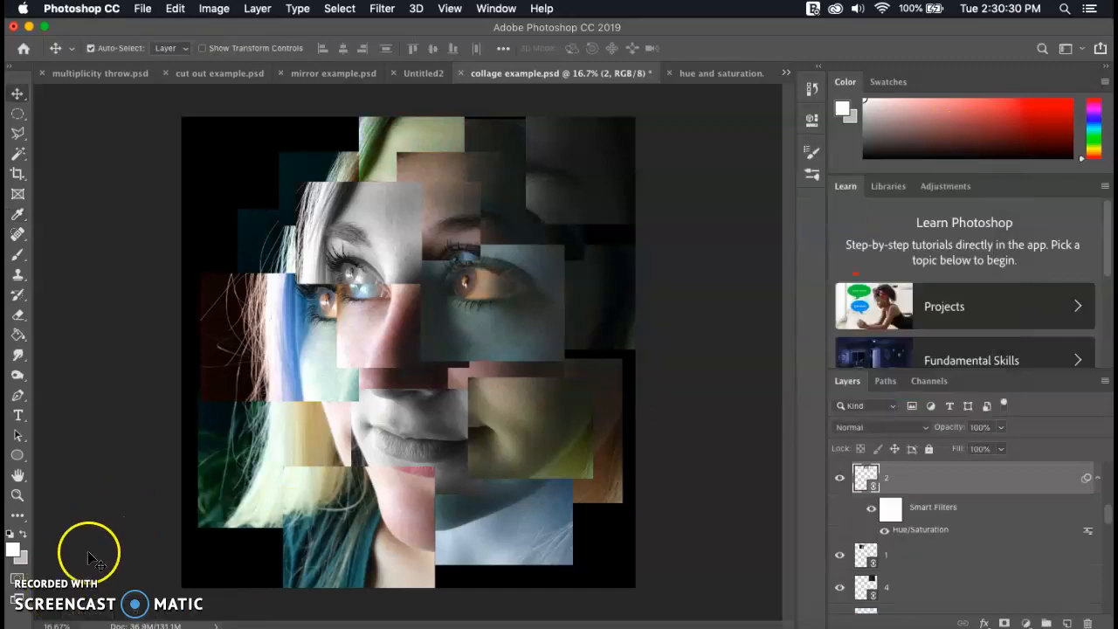